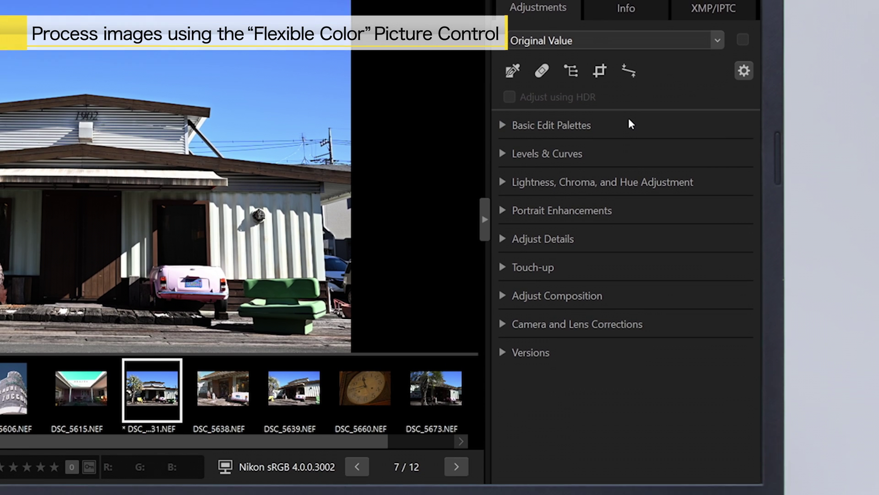
Step: Change the photo's Picture Control from Standard to [FC] Flexible Color
click(628, 196)
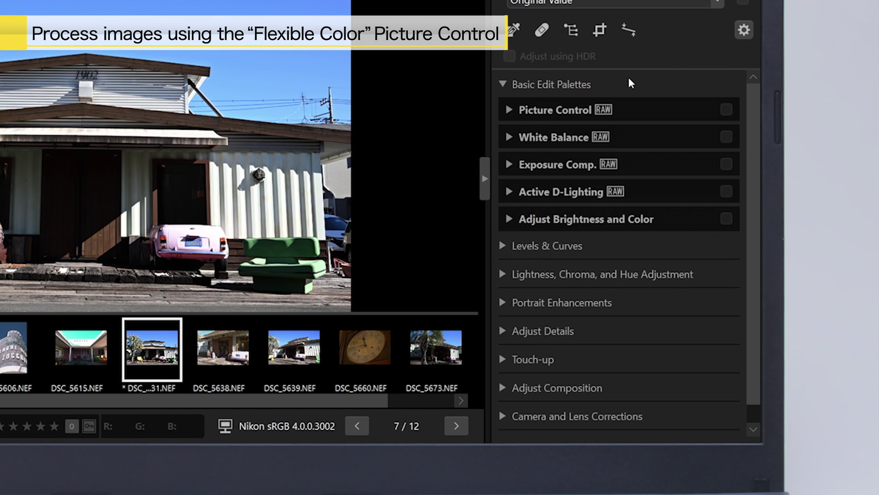
click(639, 112)
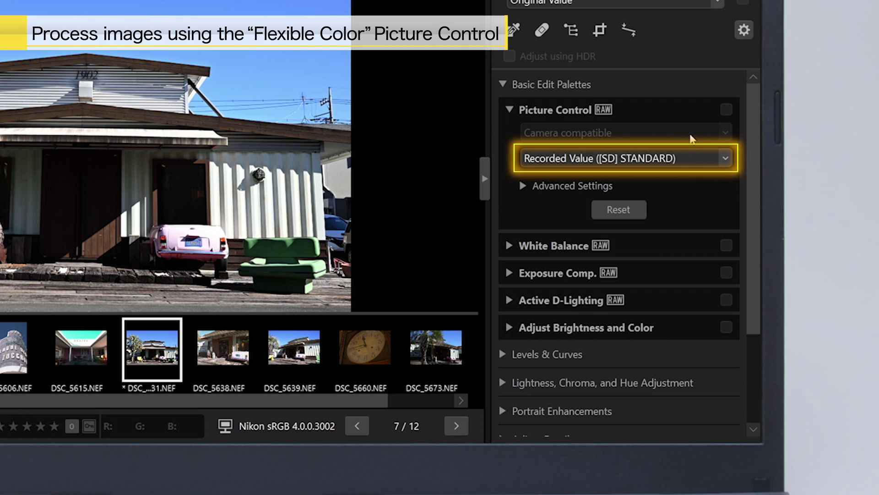
click(708, 157)
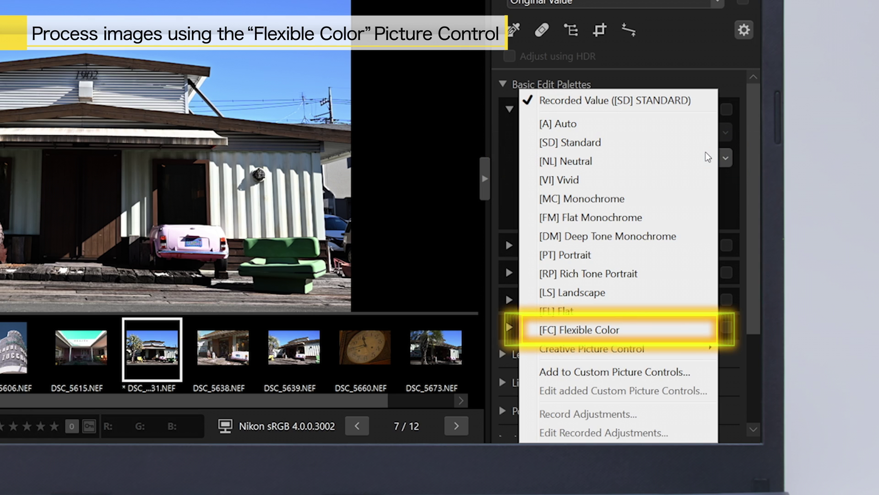
click(640, 332)
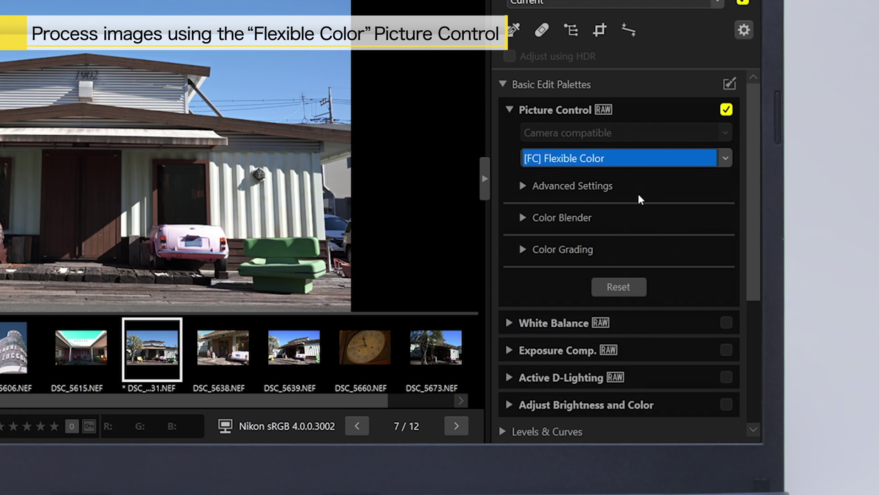
Step: Expand Advanced Settings to show Flexible Color's tone sliders, all still at zero
click(638, 188)
scroll(751, 222, down, 3)
scroll(751, 271, down, 3)
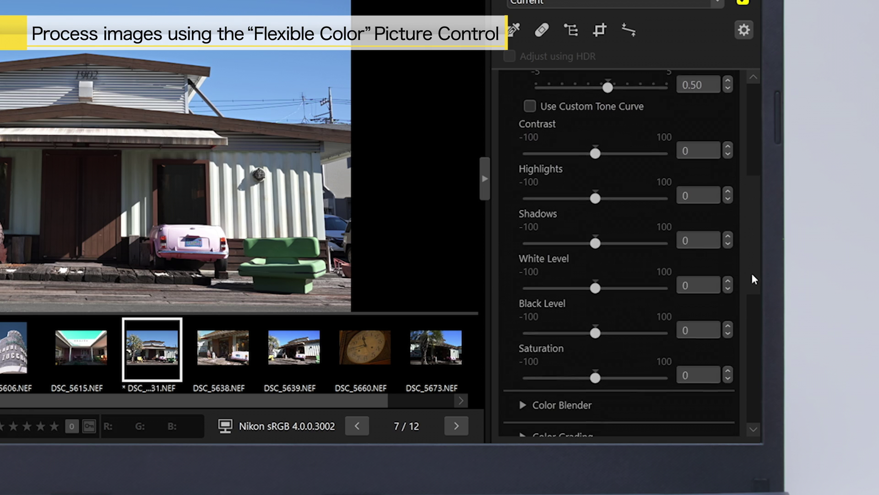
drag(752, 275, 751, 283)
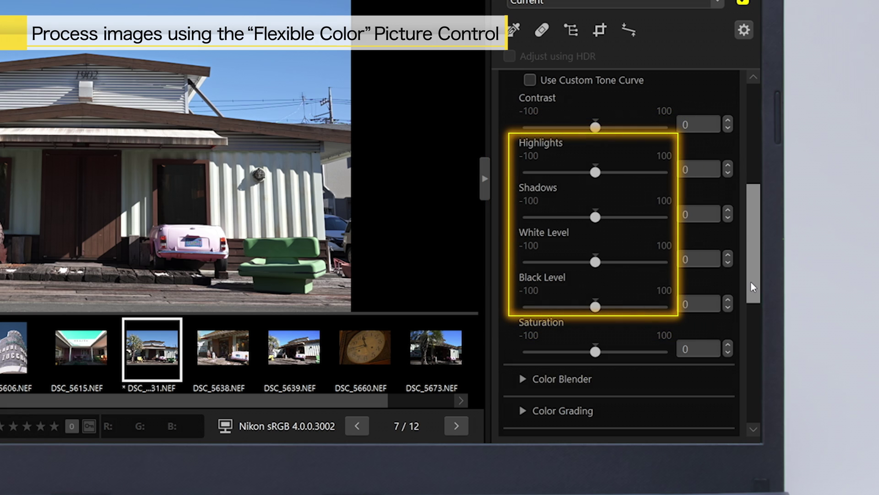
scroll(751, 240, down, 5)
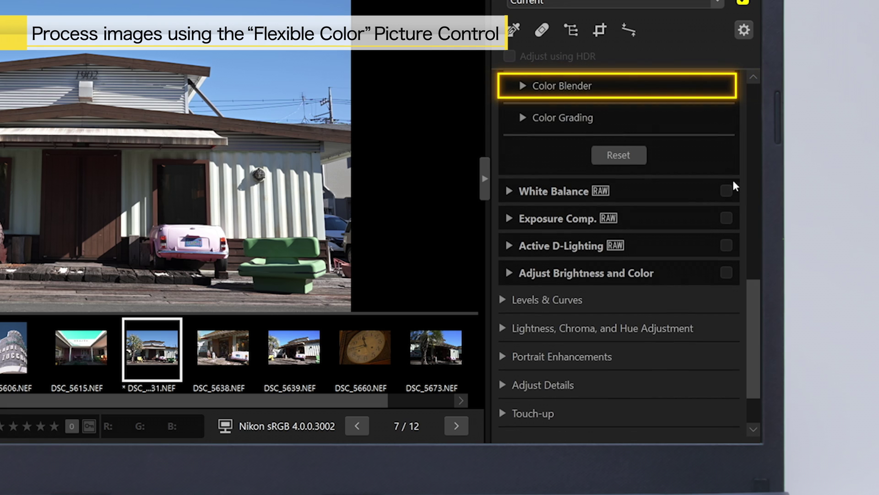
Step: Expand the Color Blender and Color Grading sections of Flexible Color
click(655, 88)
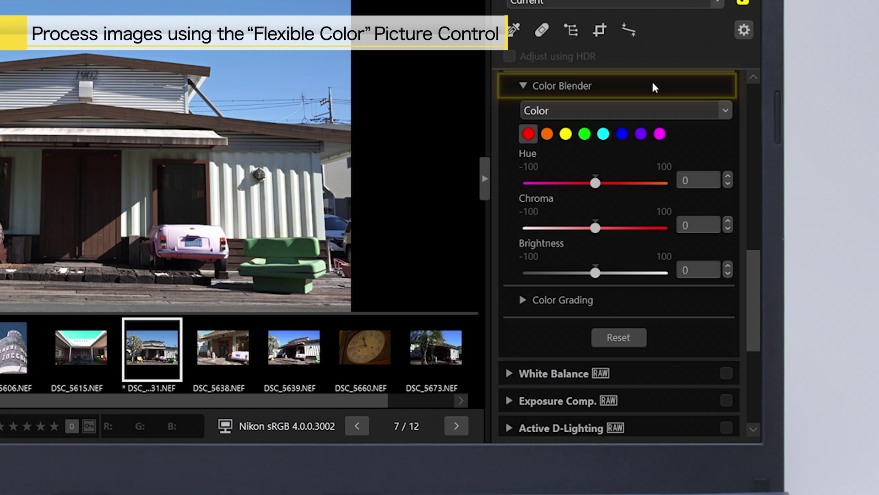
scroll(751, 247, down, 3)
scroll(750, 307, down, 3)
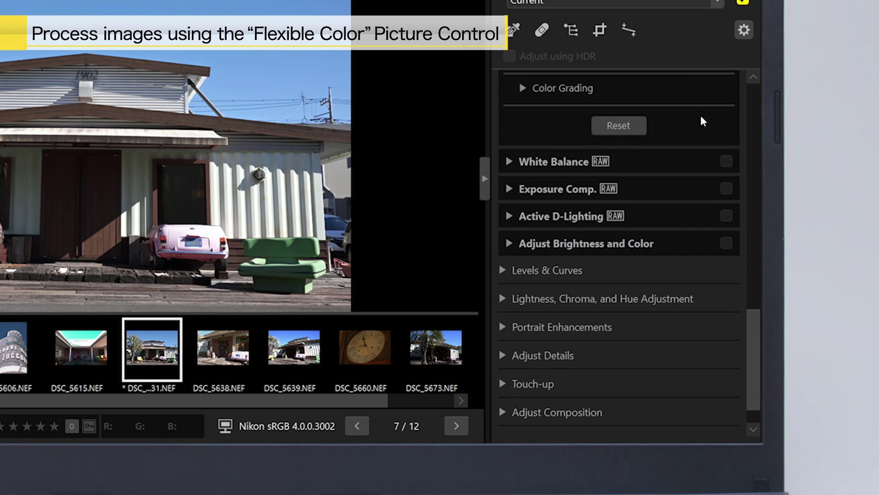
click(698, 88)
Step: Try 3-way colour grading, then set the tonal range back to Highlights
click(677, 106)
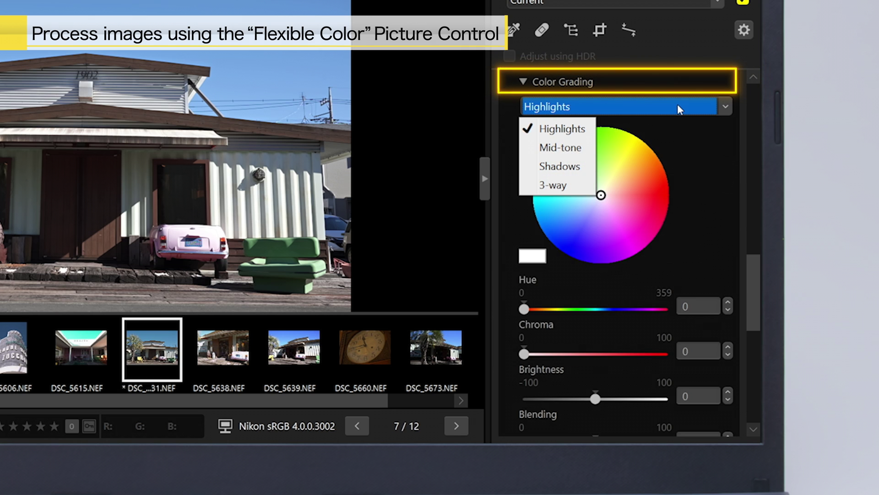
click(587, 192)
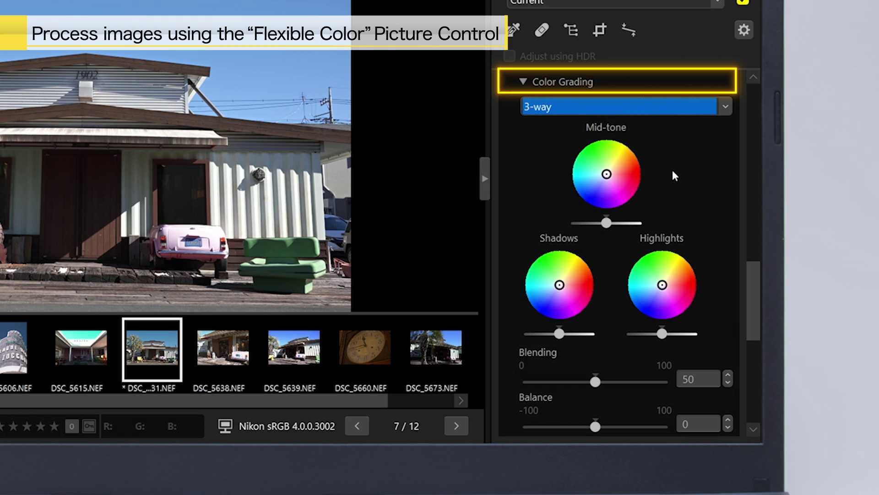
click(678, 104)
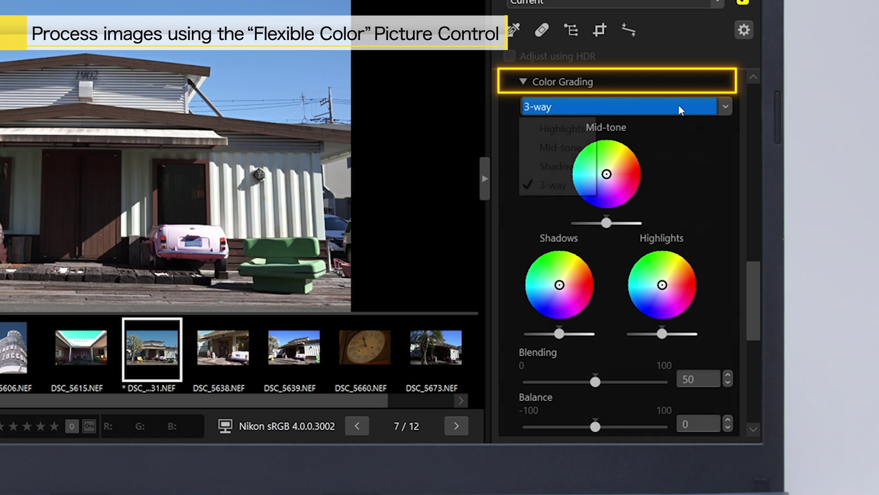
click(576, 127)
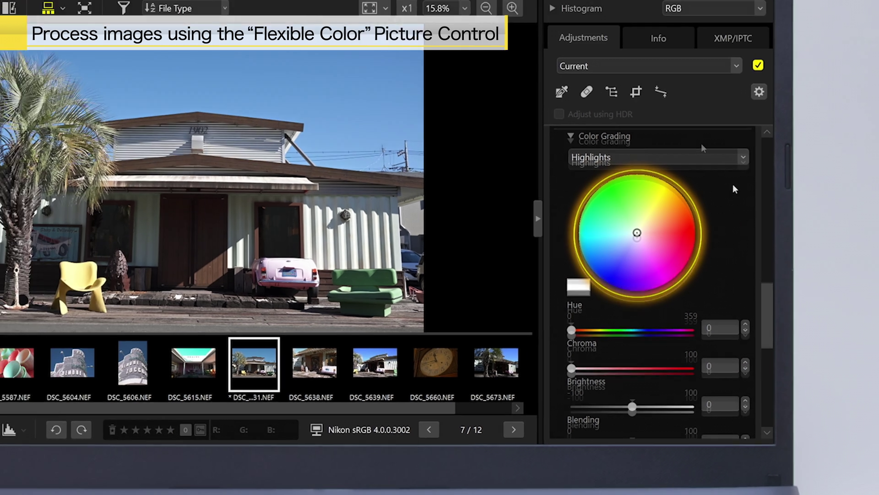
Step: Drag the Highlights colour-wheel handle toward cyan to test the tint
drag(688, 289, 653, 293)
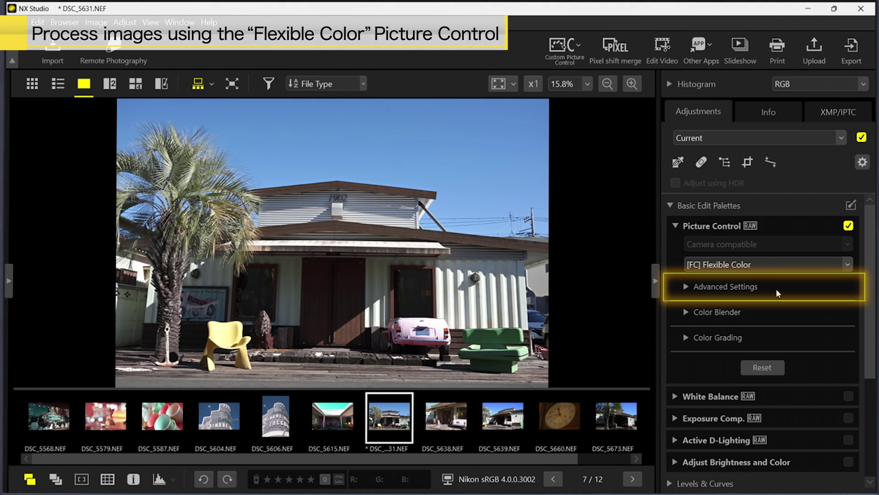
Step: Expand Advanced Settings for Highlights -64, Shadows 26 and Black Level 16
click(776, 289)
scroll(867, 287, down, 5)
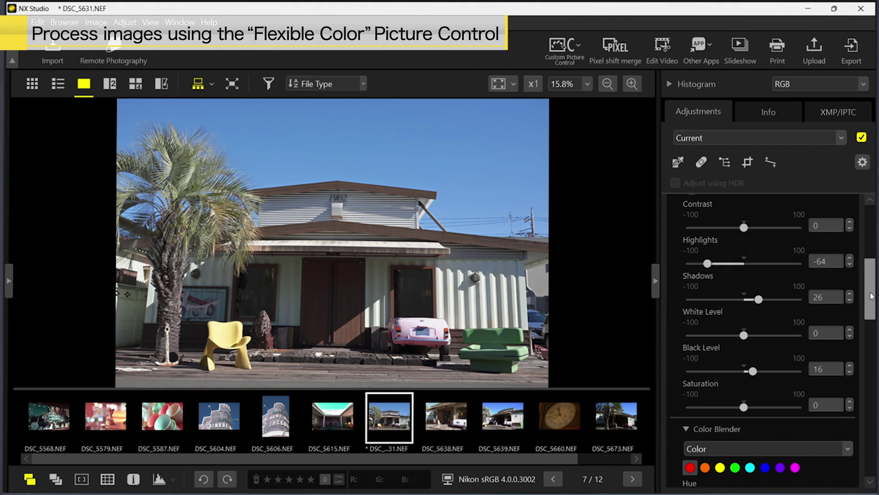
Step: Adjust the Color Blender swatches, including a hue shift of 19 and blue Brightness -44
drag(871, 296, 871, 341)
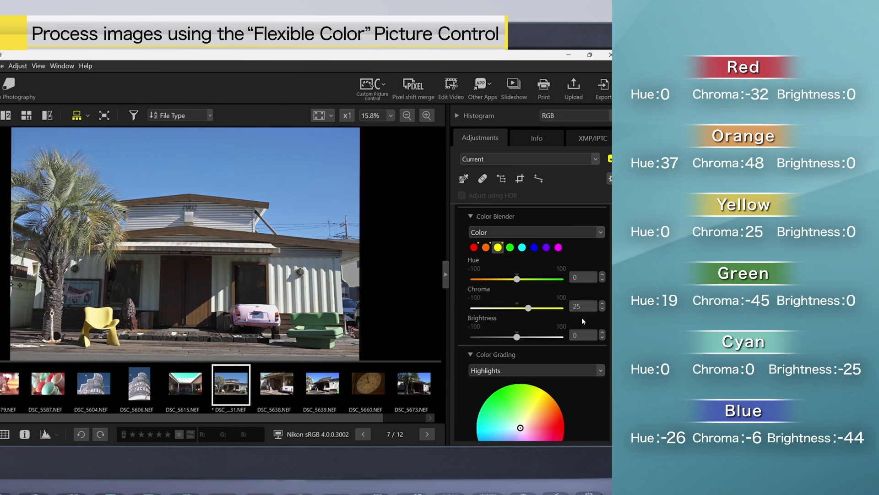
drag(527, 279, 525, 279)
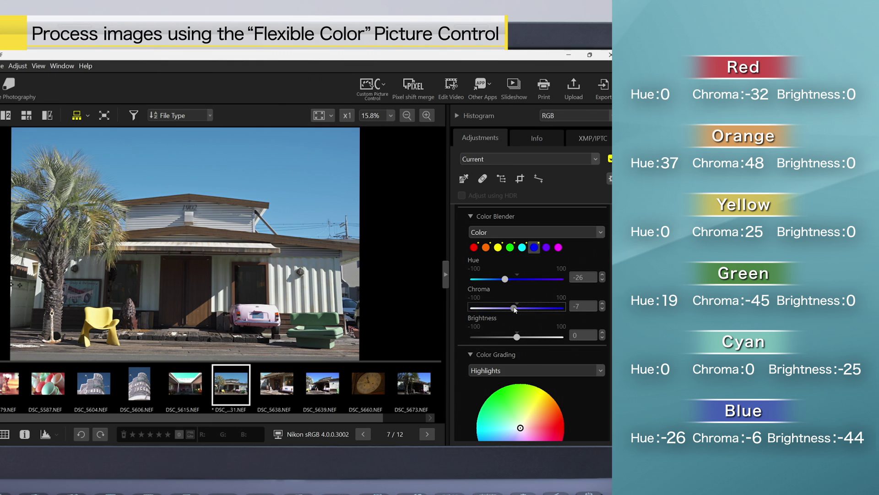
drag(495, 337, 497, 337)
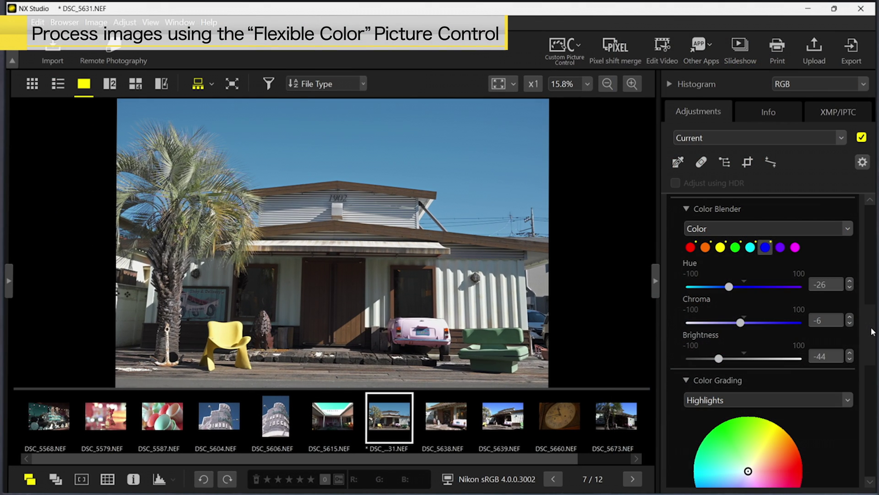
drag(871, 332, 872, 364)
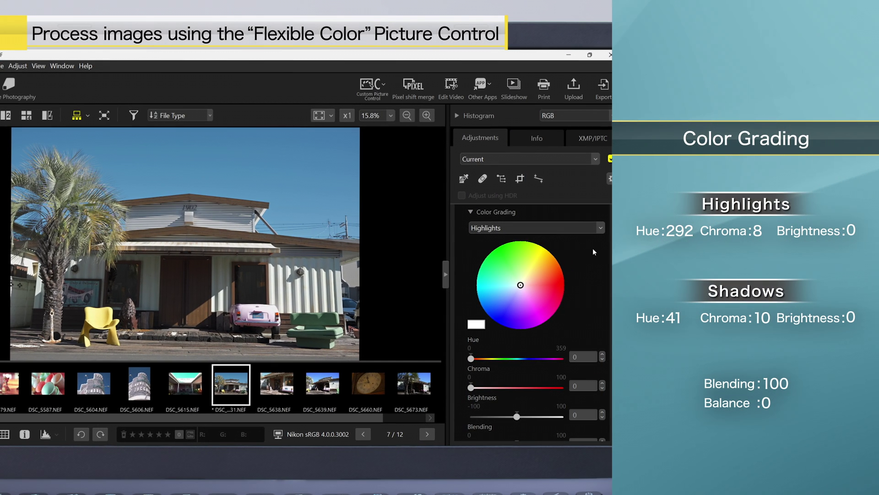
Step: Switch the Color Grading tonal range from Highlights to Shadows
scroll(594, 252, down, 2)
scroll(550, 253, down, 3)
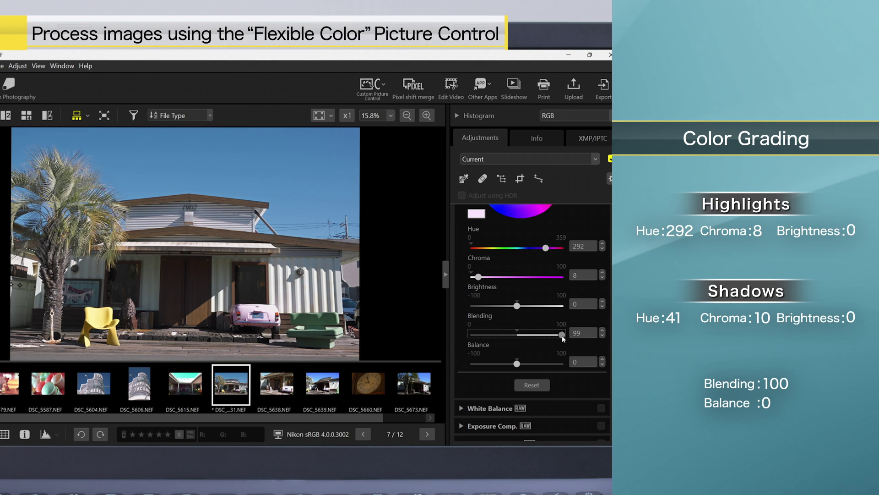
scroll(592, 320, up, 5)
click(533, 298)
click(534, 321)
Step: Give the shadows a warm grading hue of 41
scroll(534, 321, down, 2)
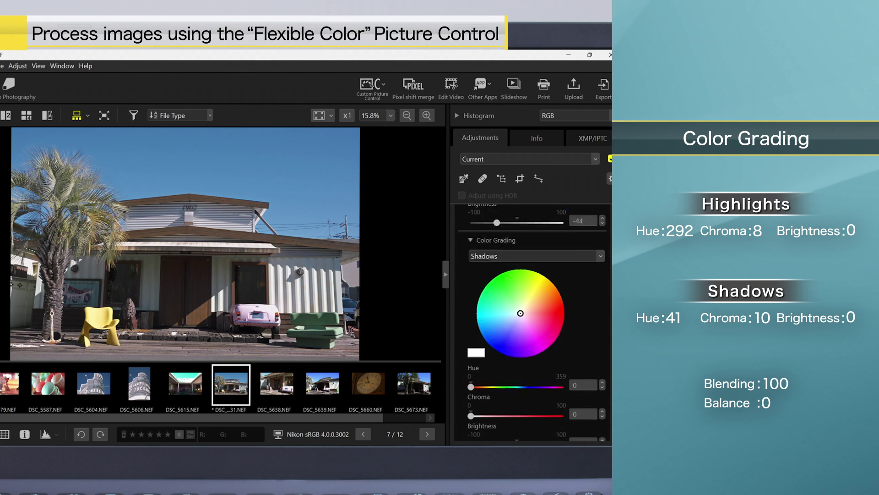
scroll(531, 298, down, 3)
text(41)
key(Return)
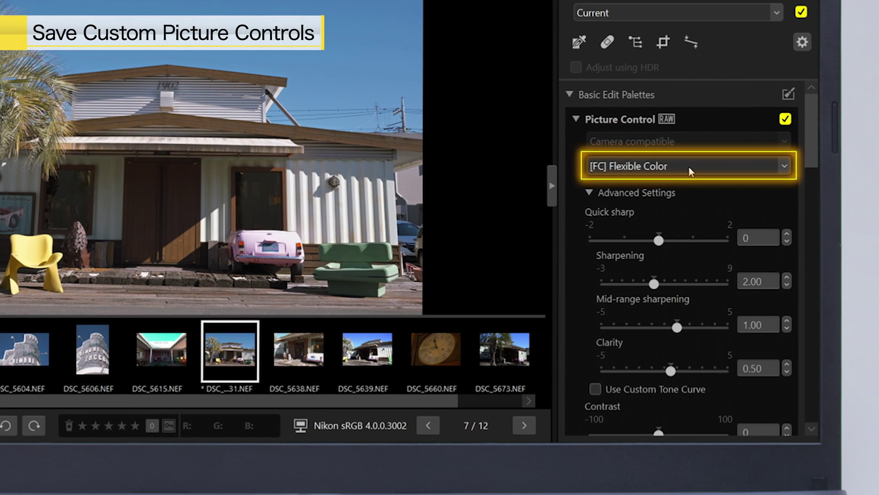
Step: Save the adjustments as custom Picture Control 'film' and confirm it appears in the list
click(691, 167)
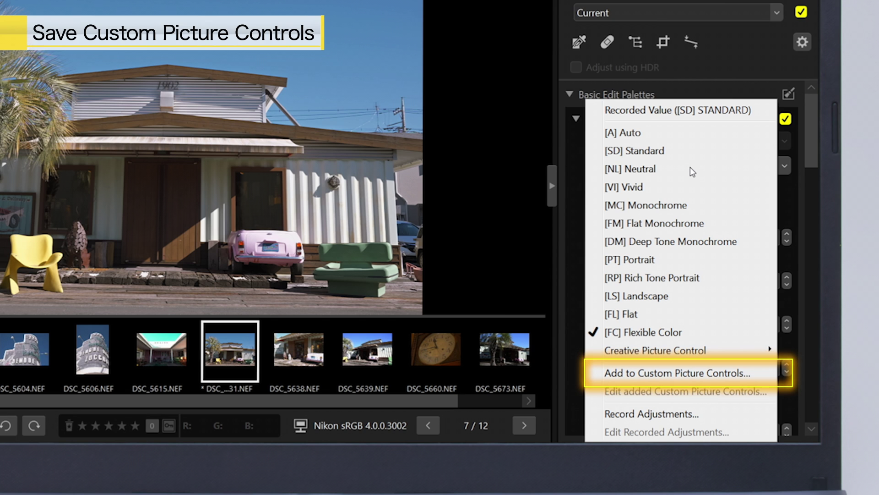
click(672, 381)
text(film)
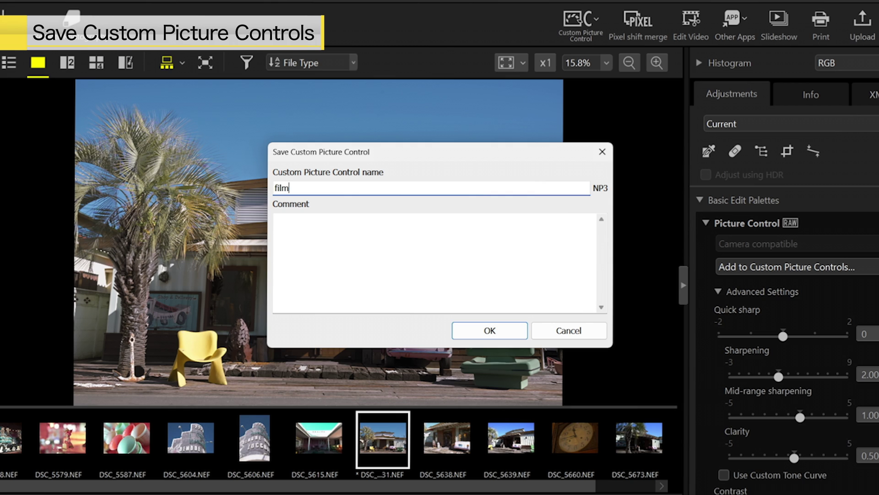
click(489, 330)
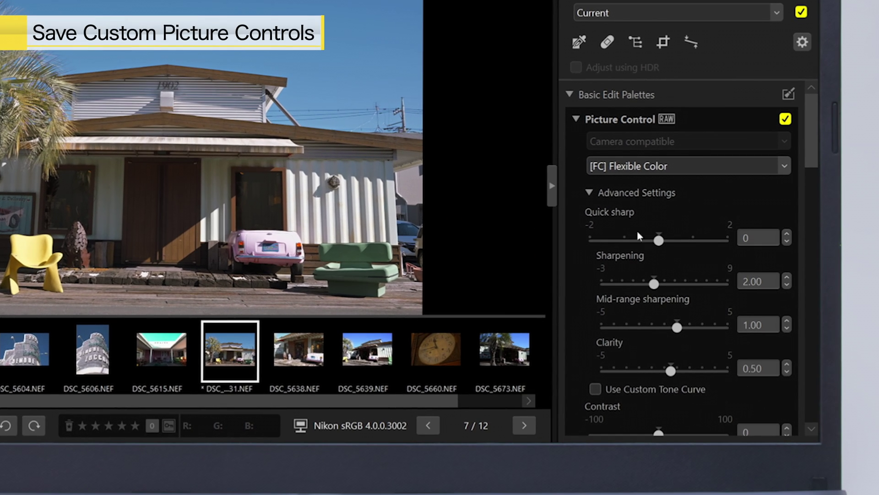
click(727, 168)
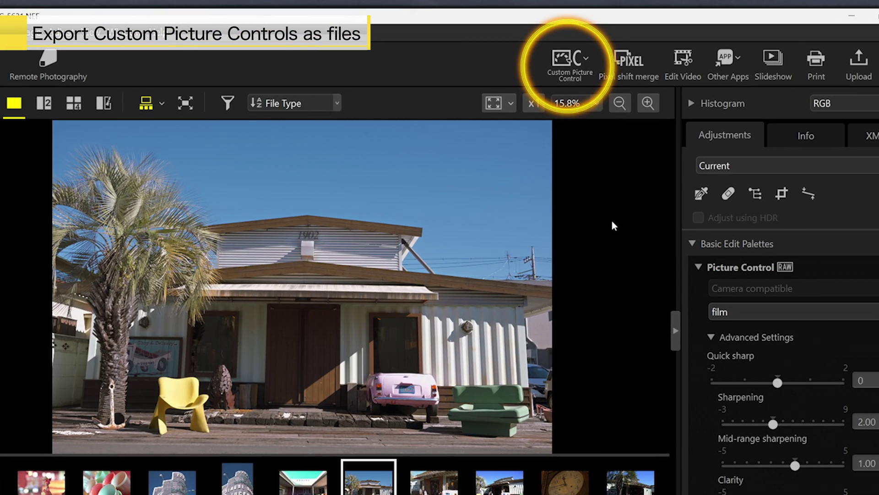
Step: Bring up the Export Custom Picture Control dialog with film (NP3) ticked
click(571, 68)
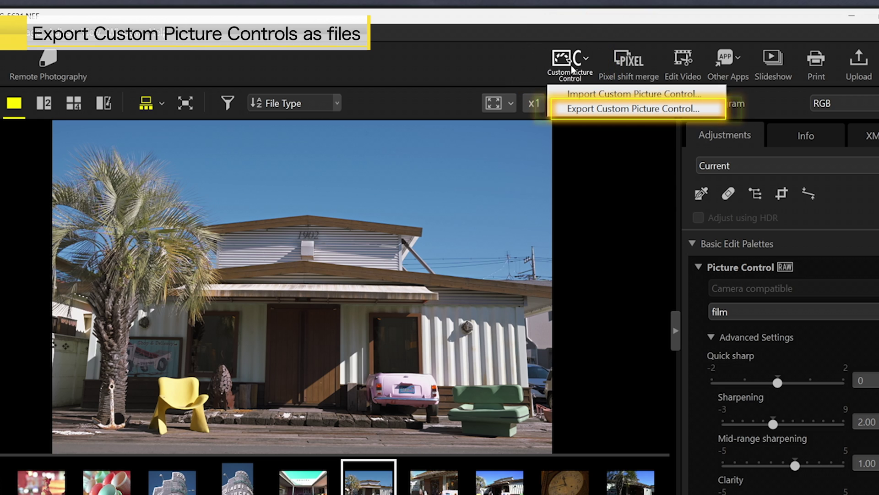
click(603, 108)
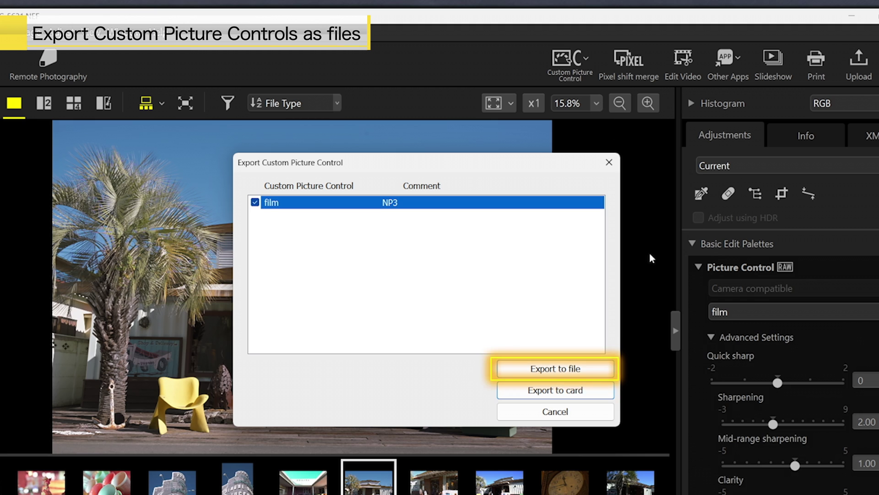
Step: Export film to the Desktop as film.NP3 and dismiss the results dialog
click(609, 368)
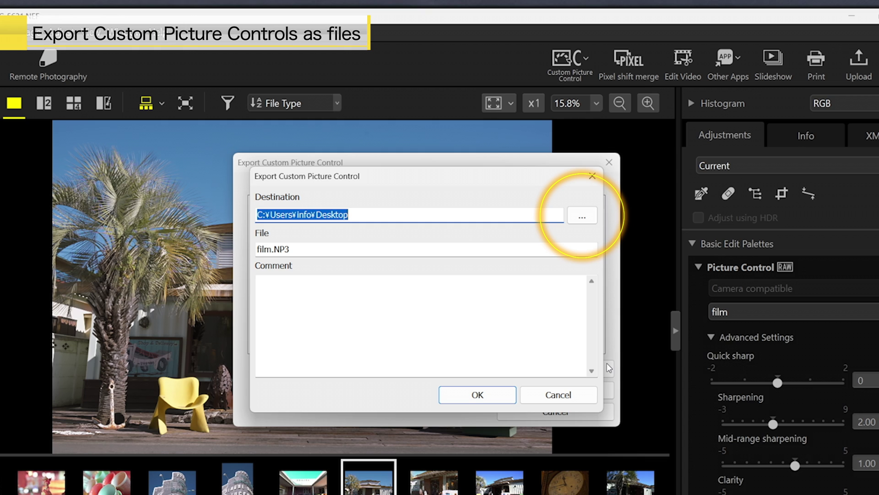
click(582, 217)
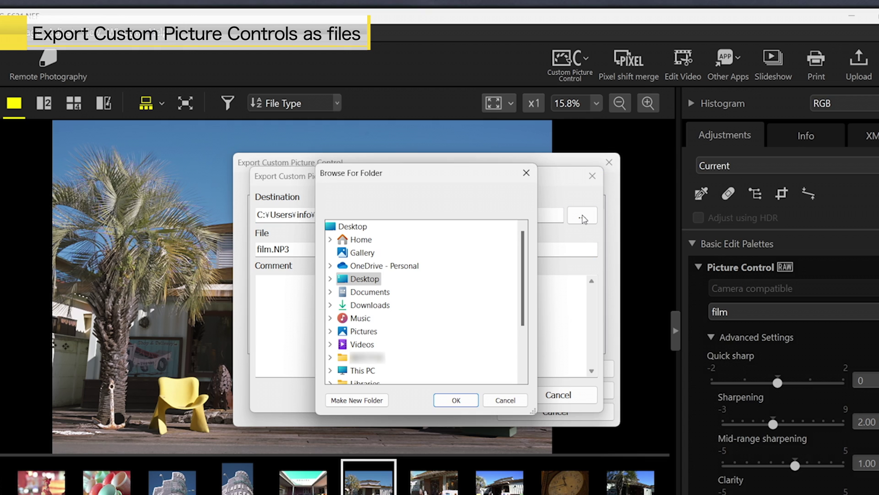
click(460, 399)
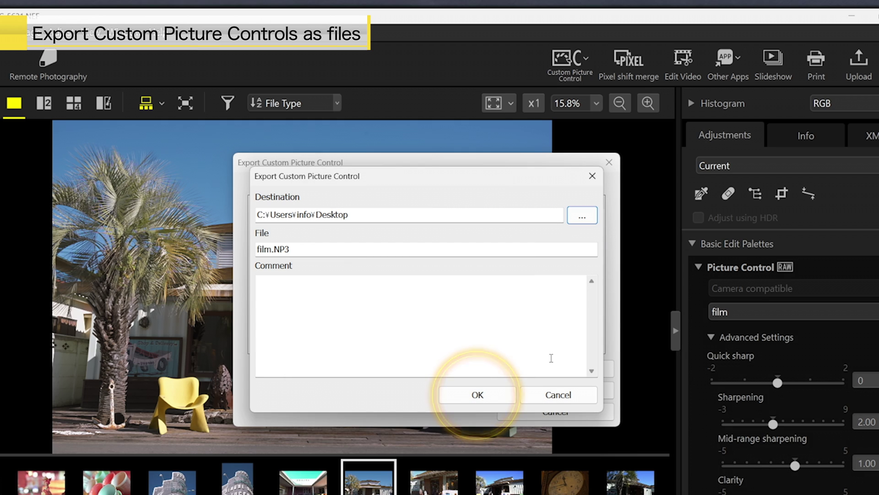
click(507, 402)
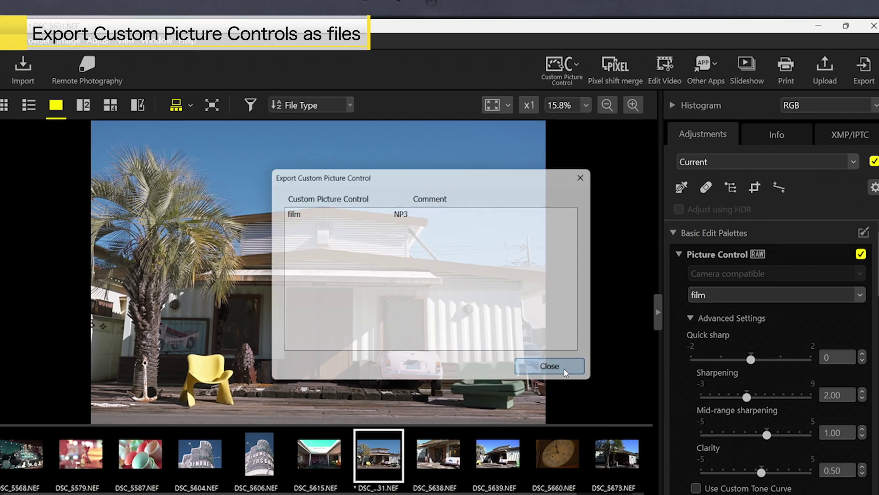
click(574, 396)
click(749, 45)
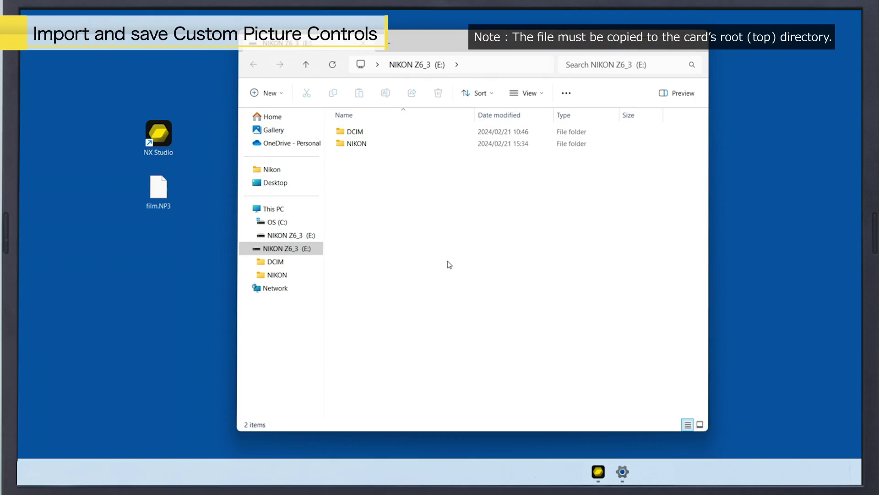
Step: Copy film.NP3 from the desktop into the root of NIKON Z6_3 (E:)
drag(164, 198, 356, 191)
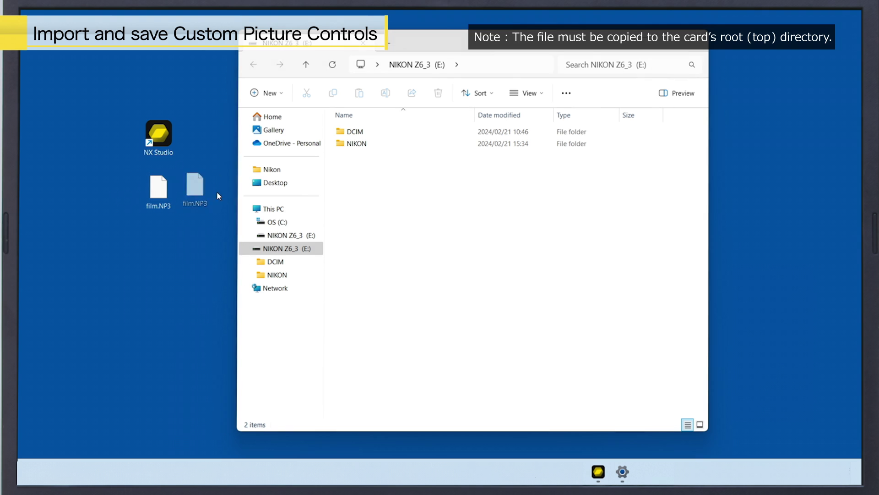
click(357, 191)
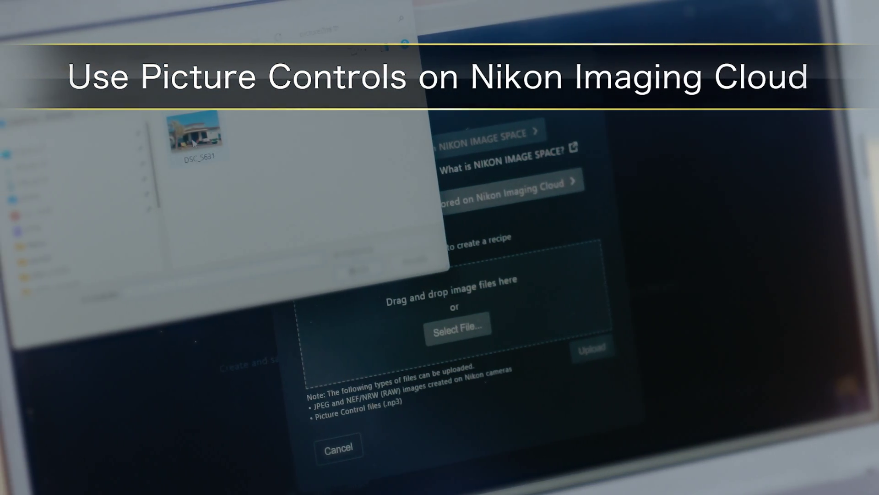
Step: Select DSC_5631.JPG as the photo to upload for the new recipe
click(221, 142)
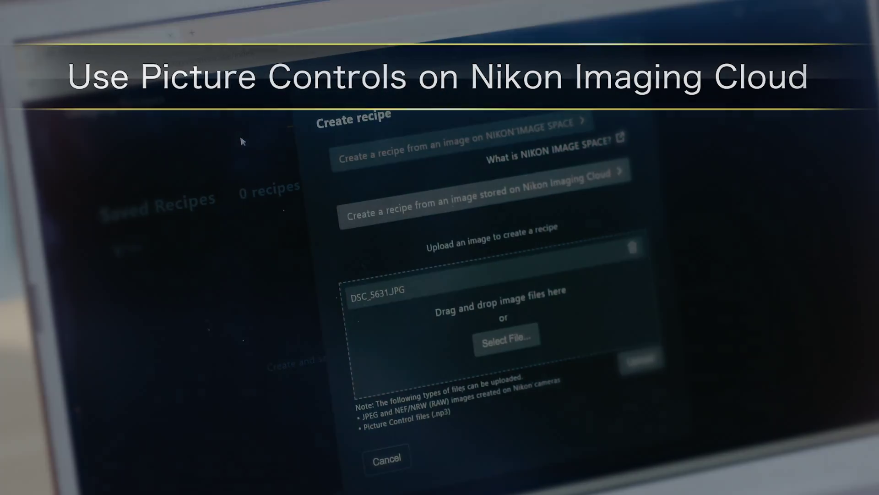